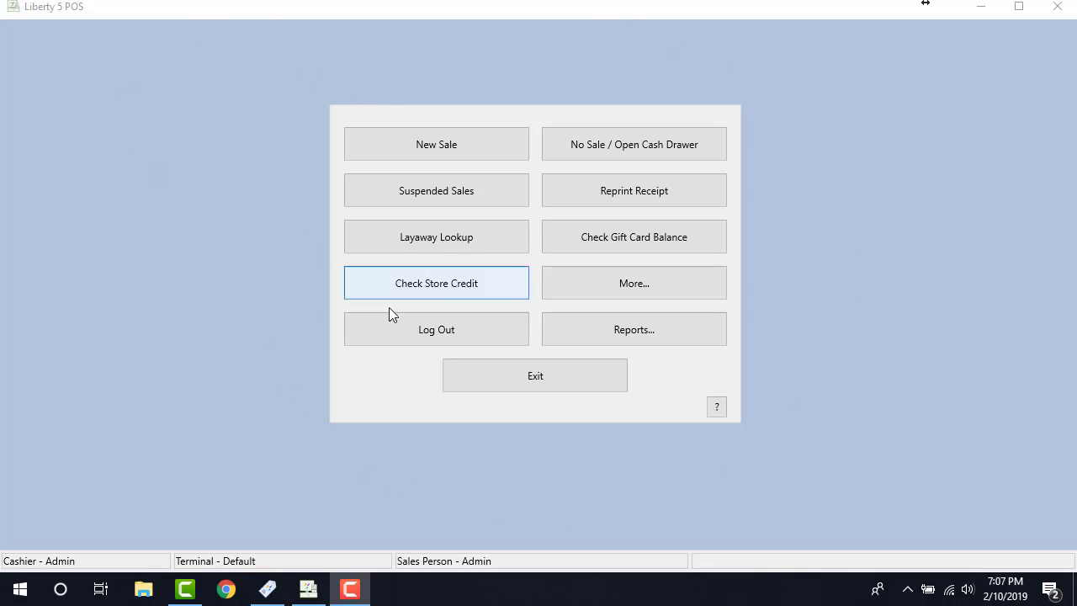
# Step: Add a new coupon in the coupon maintenance and set its coupon type to Percentage
pyautogui.click(643, 292)
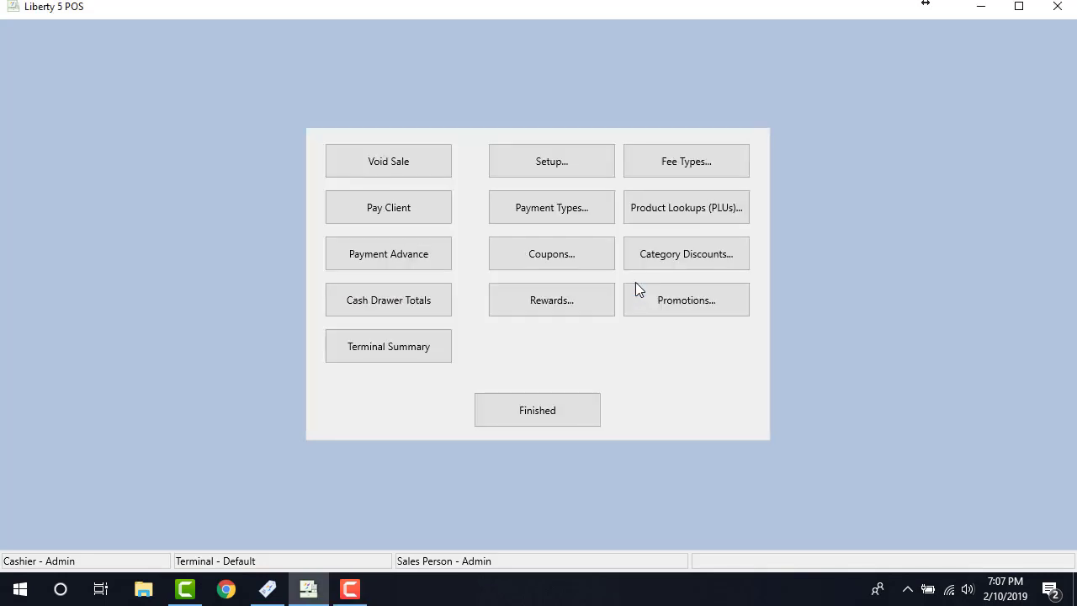
pyautogui.click(562, 265)
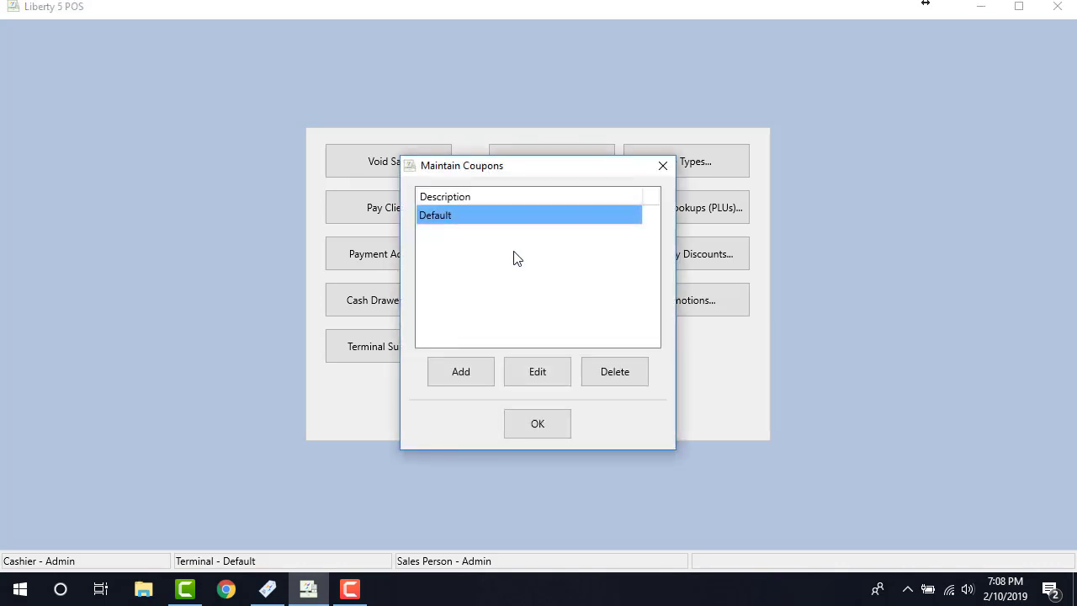
pyautogui.click(459, 376)
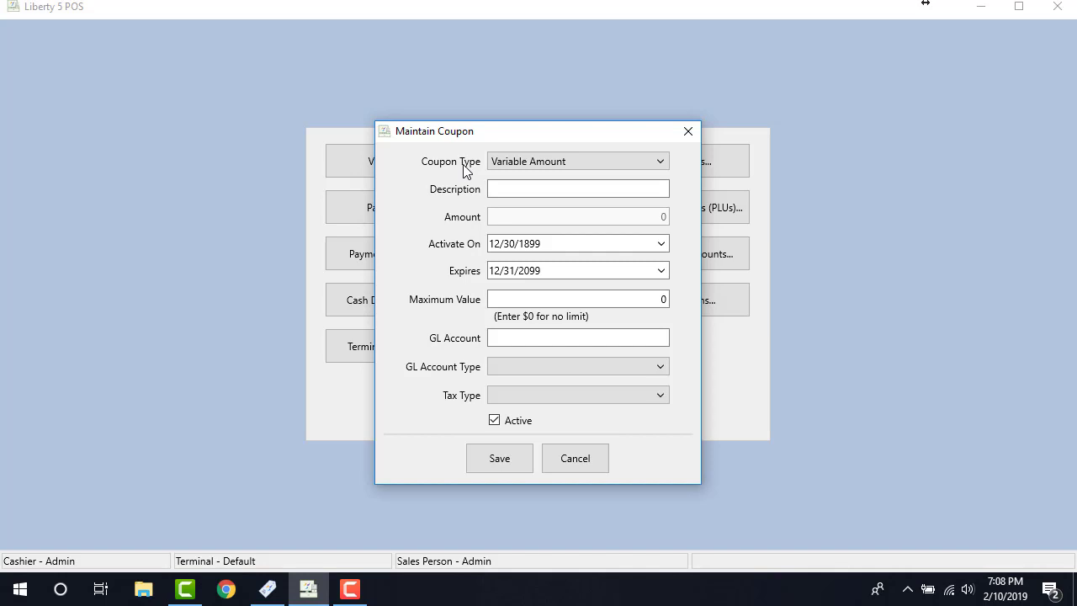
pyautogui.click(616, 164)
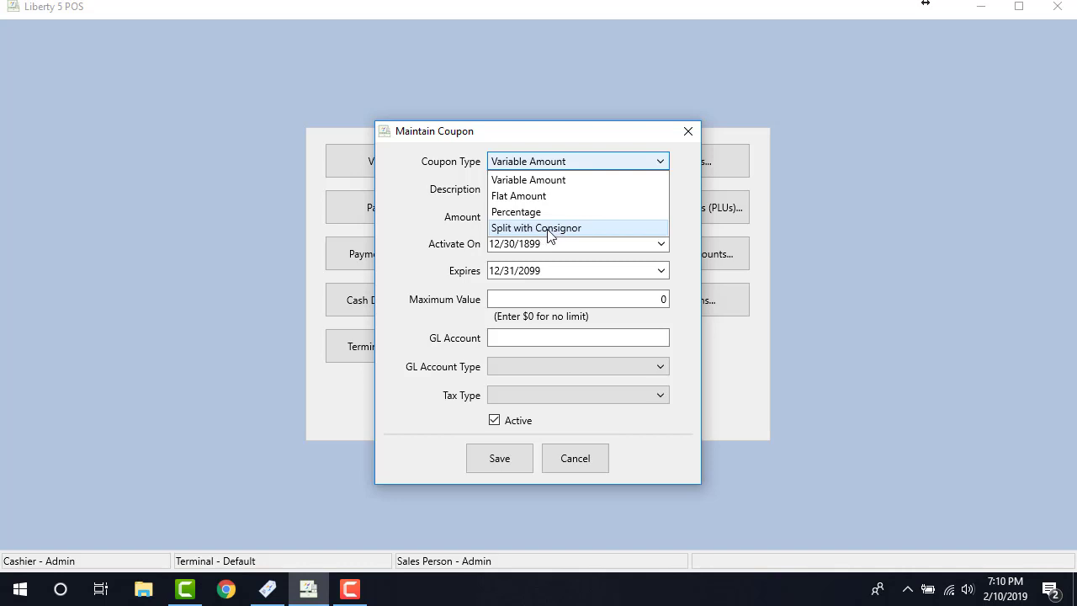
pyautogui.click(515, 216)
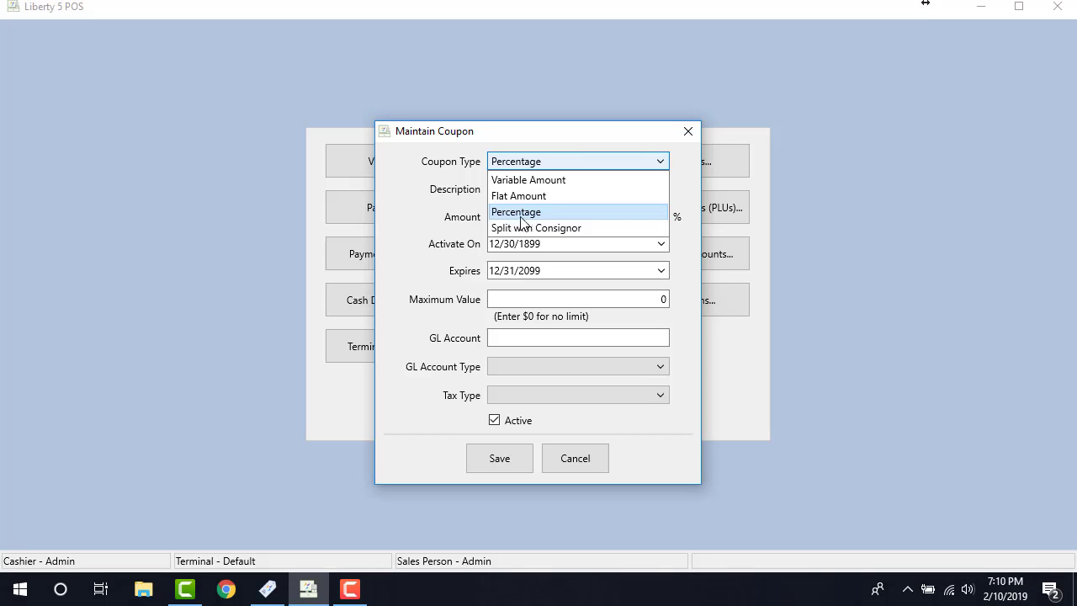
pyautogui.click(515, 217)
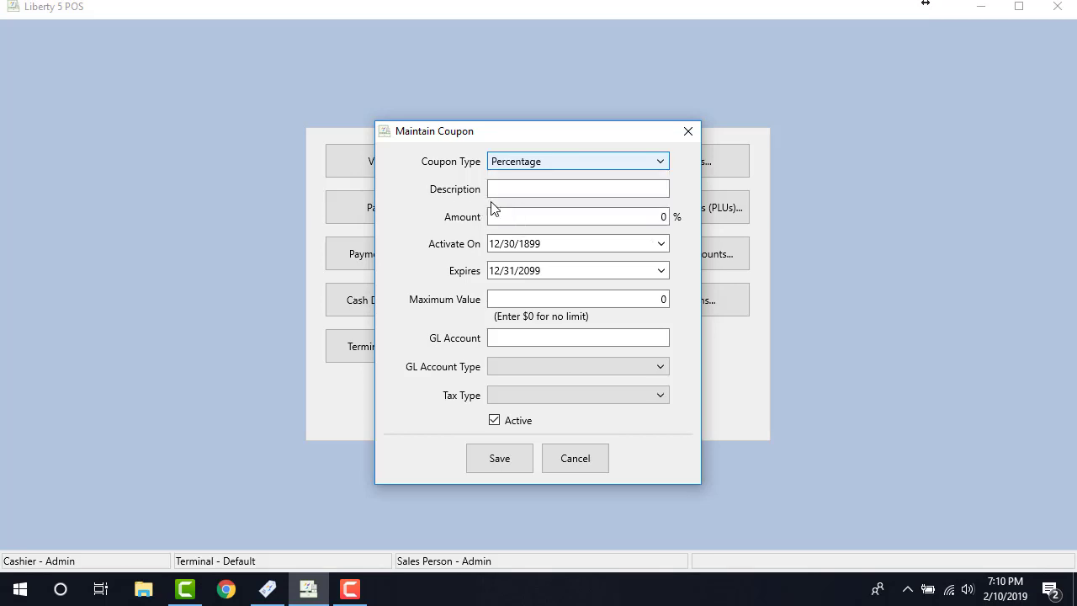
# Step: Describe the coupon as Employee Discount and set its amount to 10%, keeping the default dates
pyautogui.click(515, 190)
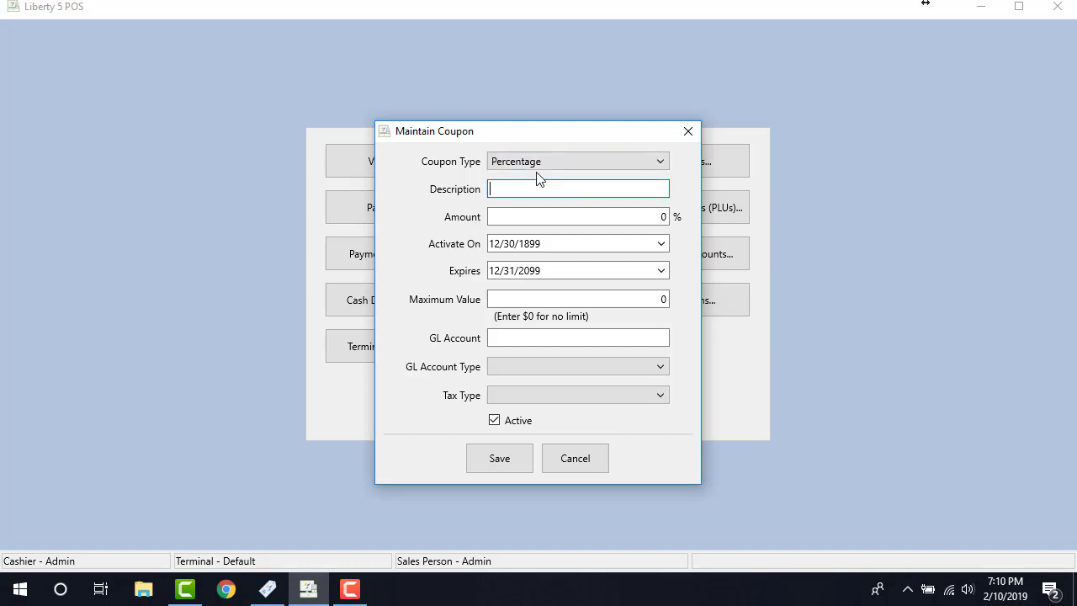
pyautogui.write('Employee Discount')
pyautogui.press('Tab')
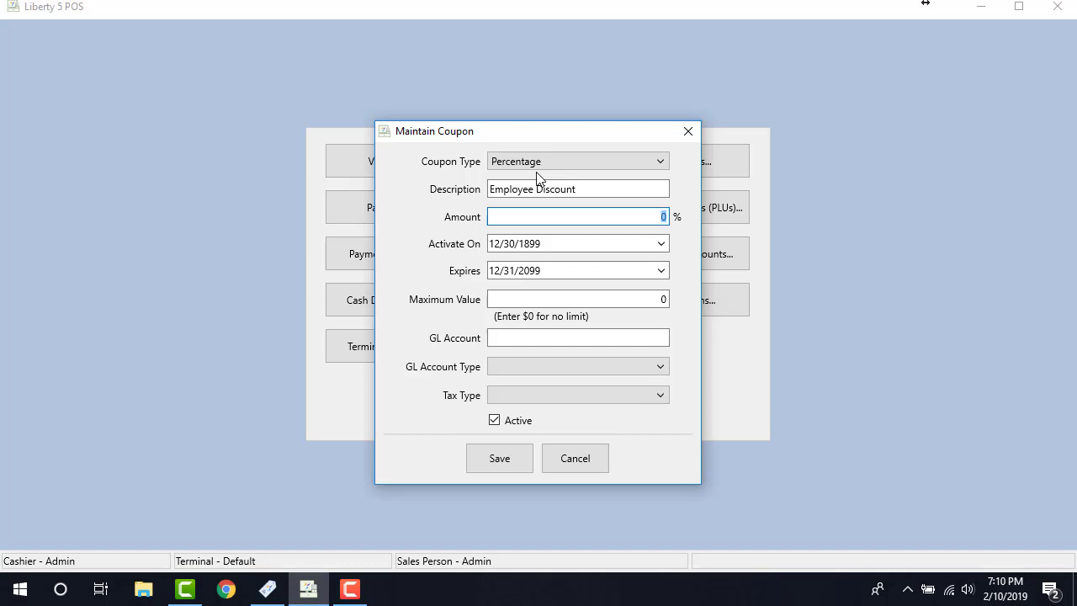
pyautogui.write('10')
pyautogui.press('Tab')
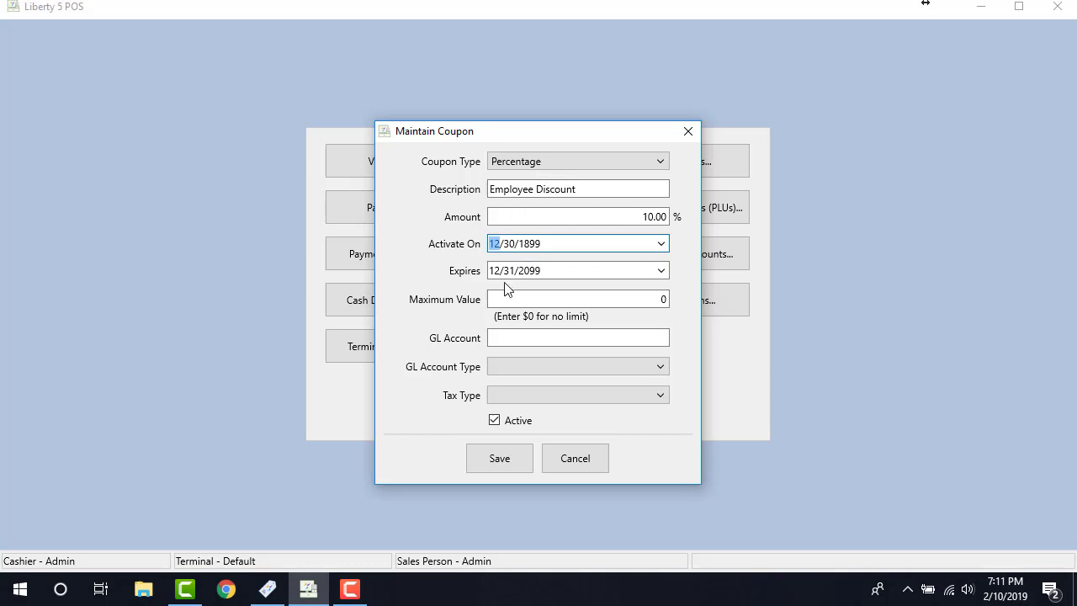
pyautogui.press('Tab')
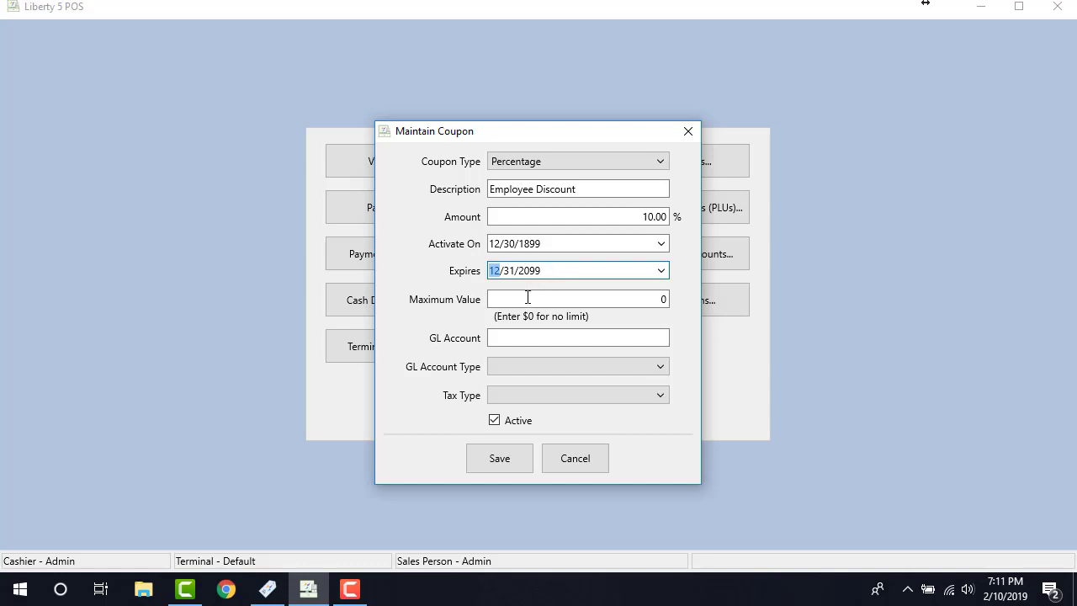
pyautogui.click(553, 297)
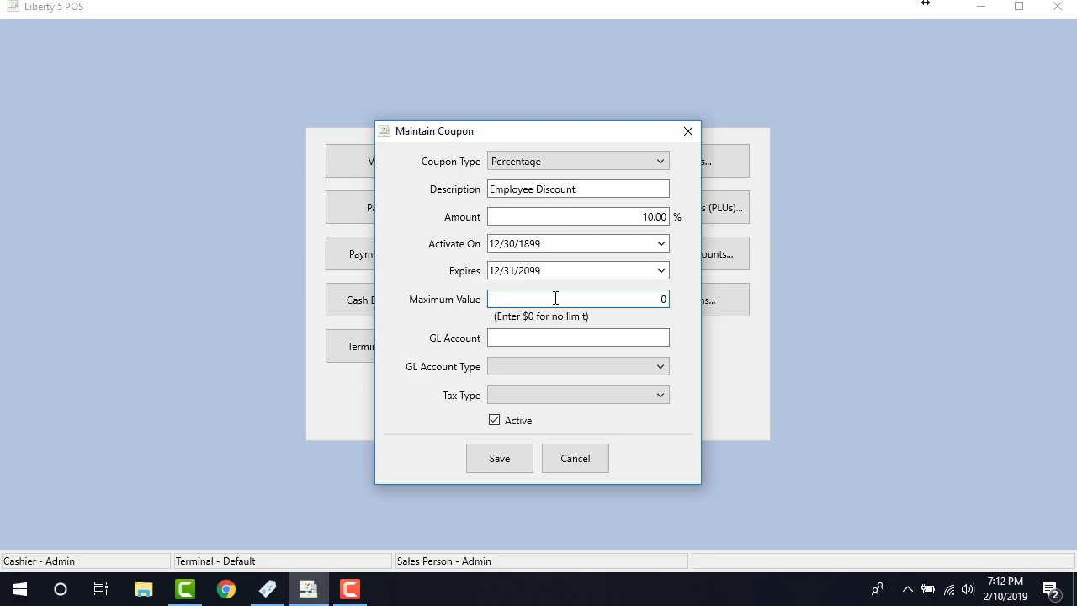
# Step: Assign the coupon to the GL account Employee Discount with the account type Other Expense
pyautogui.click(499, 339)
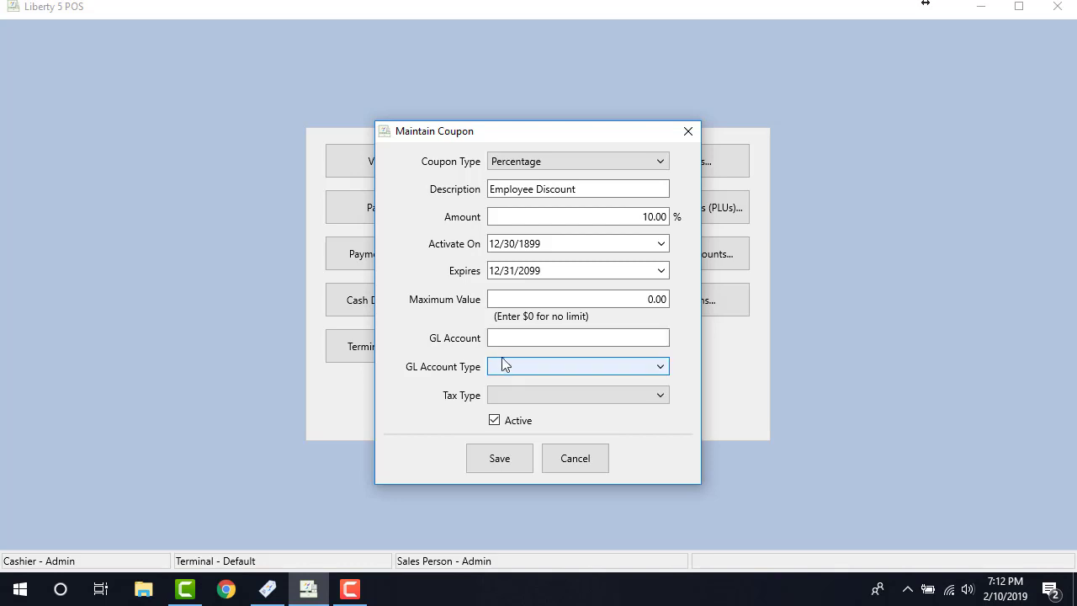
pyautogui.click(506, 367)
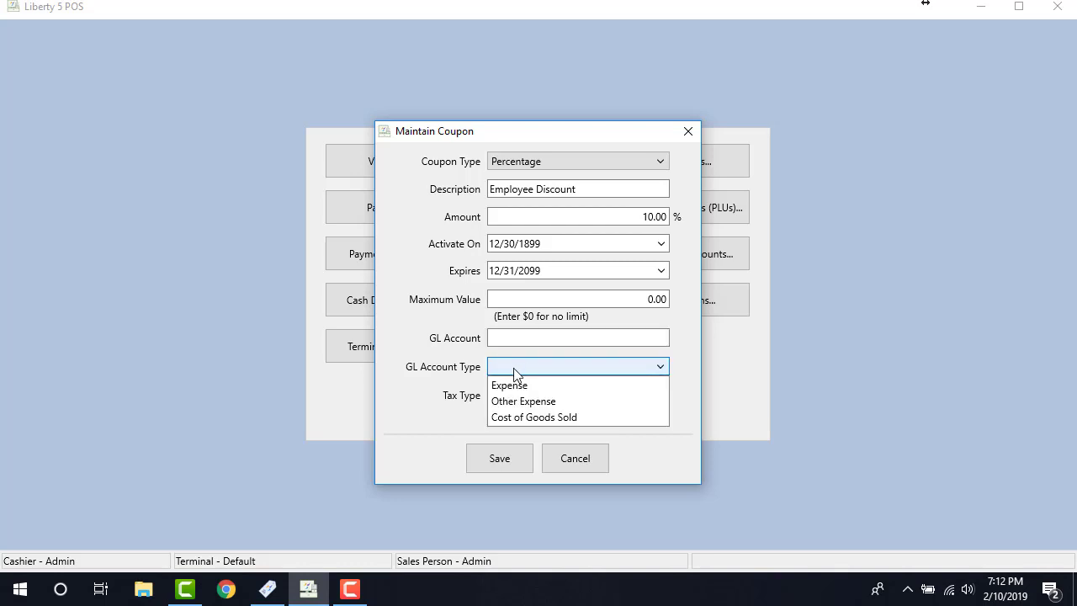
pyautogui.click(517, 370)
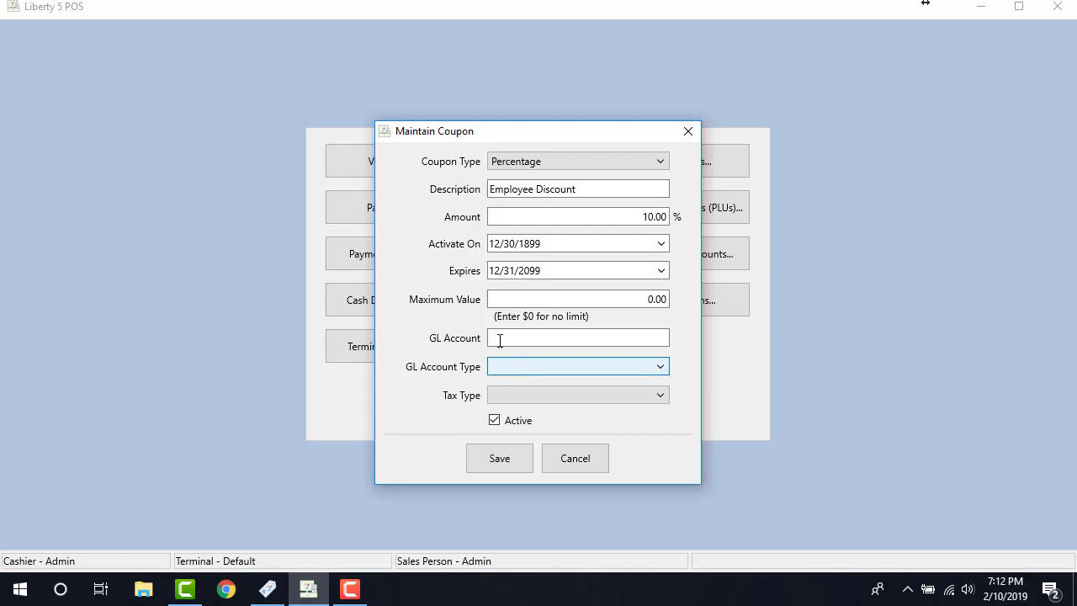
pyautogui.click(502, 342)
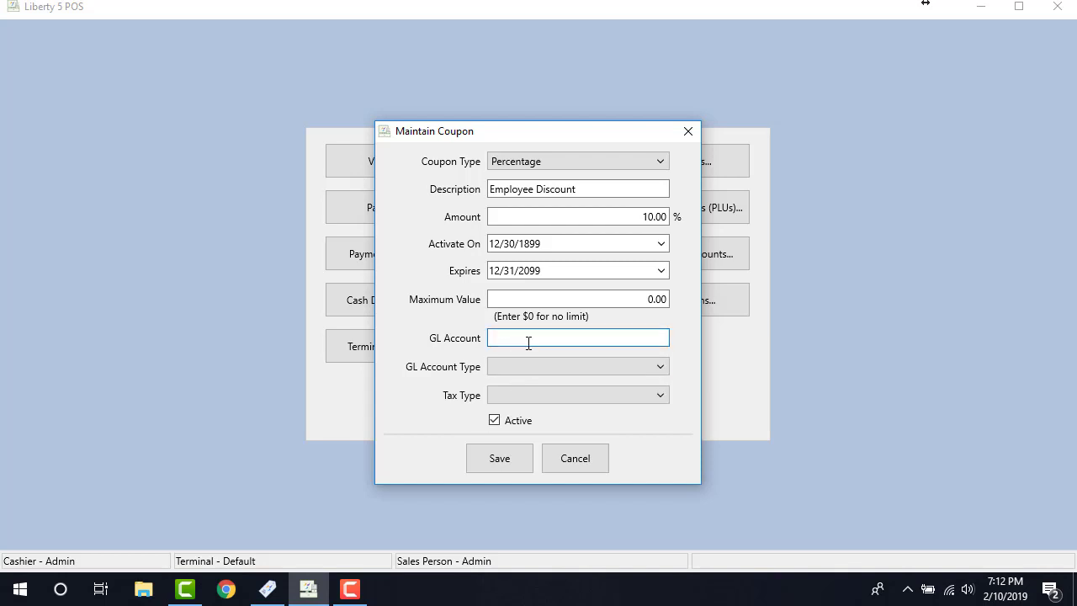
pyautogui.write('Employee Discount')
pyautogui.click(605, 368)
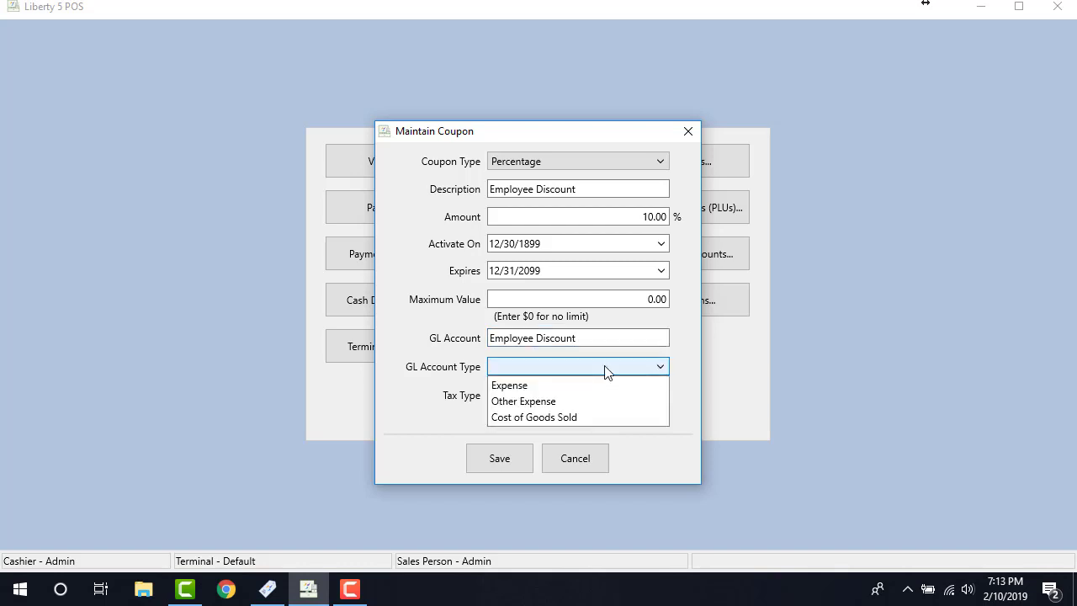
pyautogui.click(522, 403)
# Step: Save the coupon with the tax type left blank and return to the main menu
pyautogui.click(541, 393)
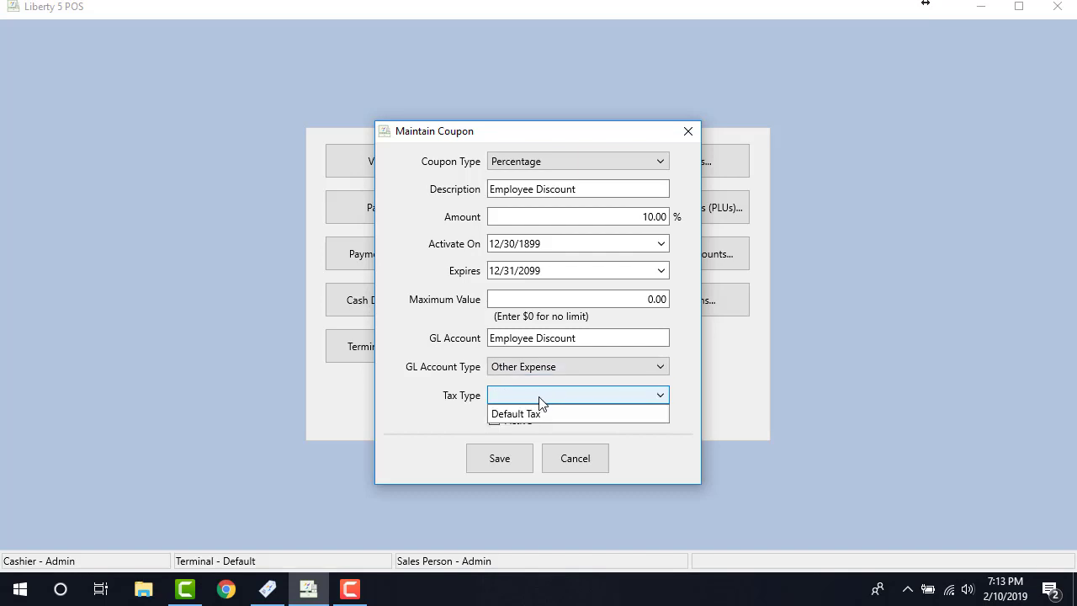
pyautogui.click(539, 398)
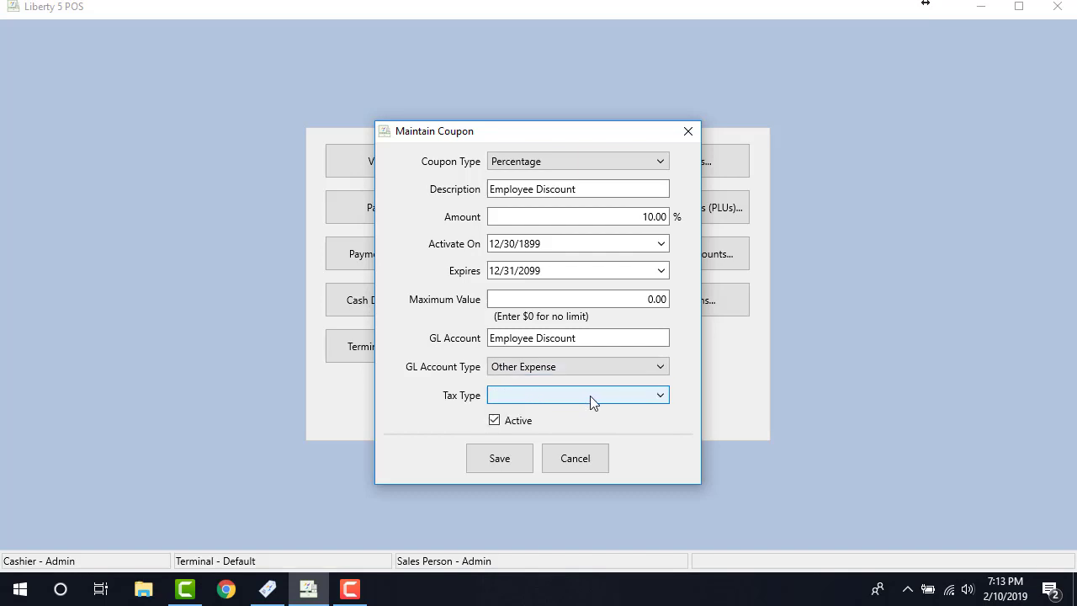
pyautogui.click(496, 468)
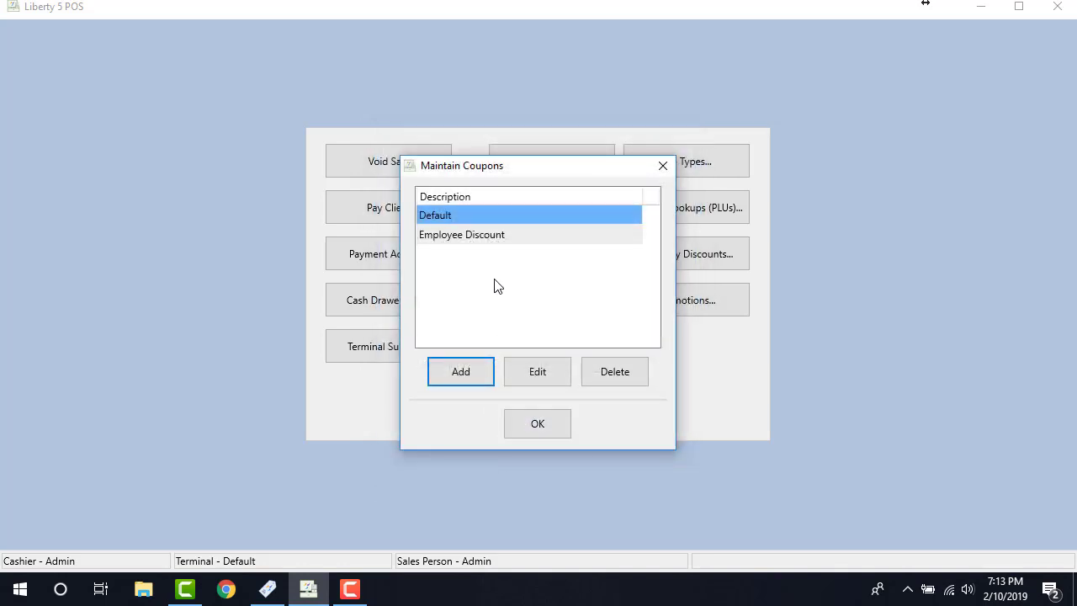
pyautogui.click(553, 426)
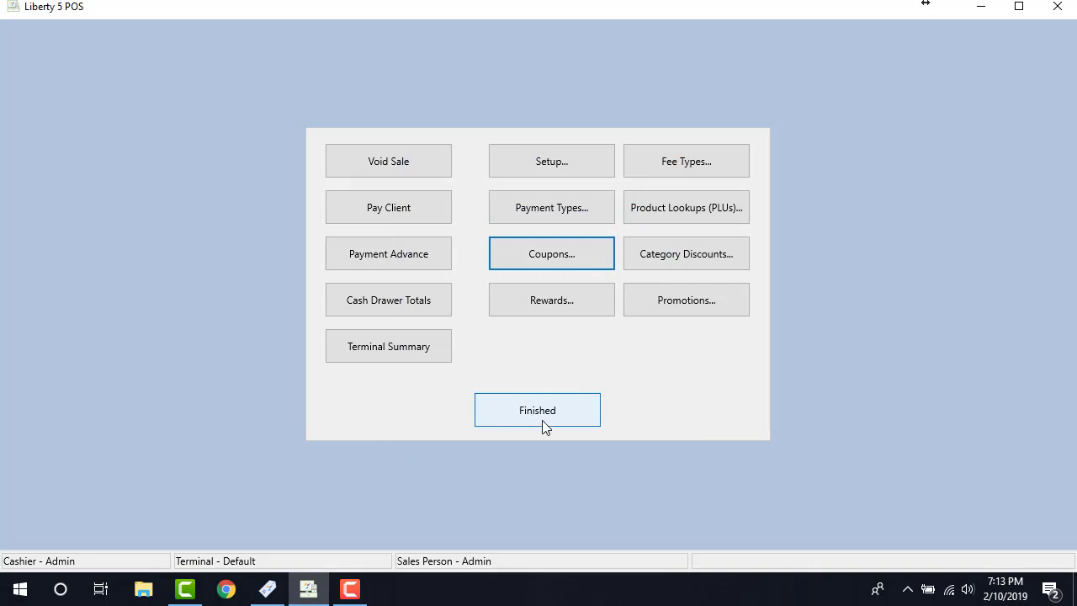
pyautogui.click(544, 425)
# Step: Start a new sale with item 4-1 and apply the Employee Discount coupon to it
pyautogui.click(427, 151)
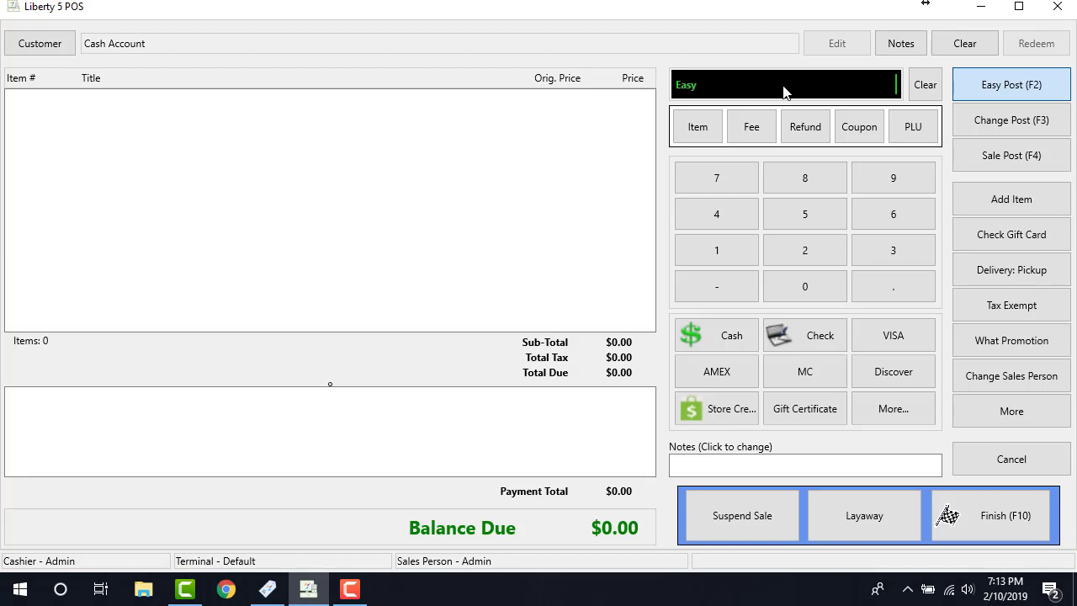
pyautogui.write('4-1')
pyautogui.press('Return')
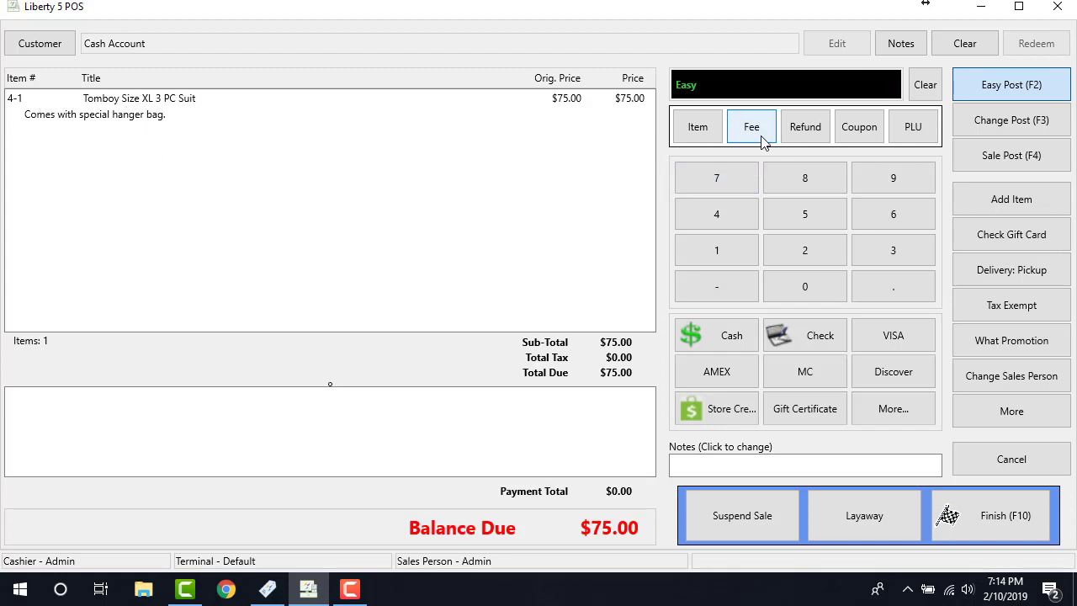
pyautogui.click(860, 132)
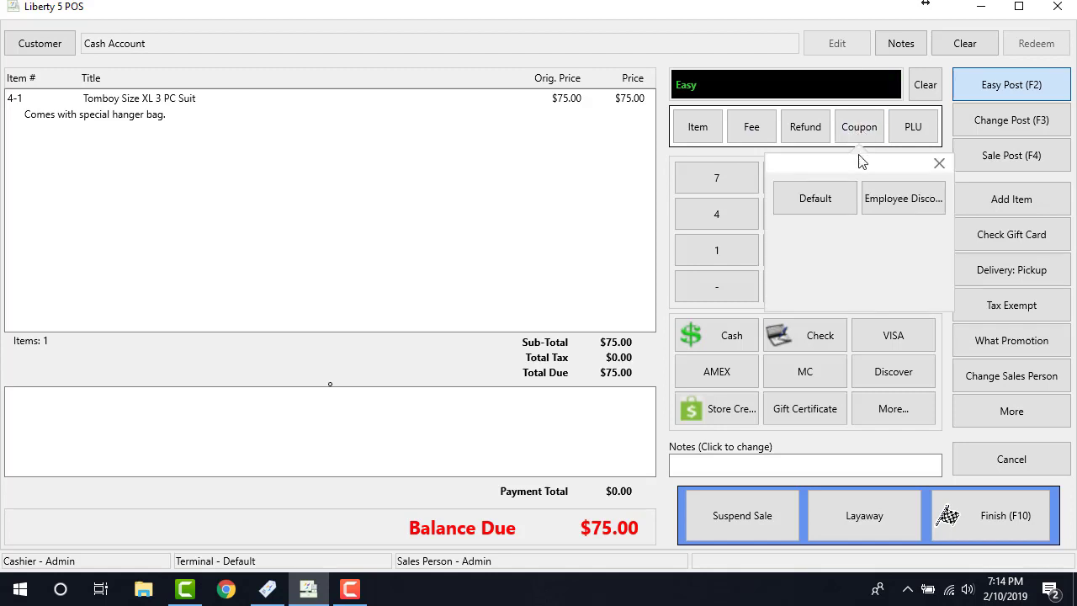
pyautogui.click(901, 203)
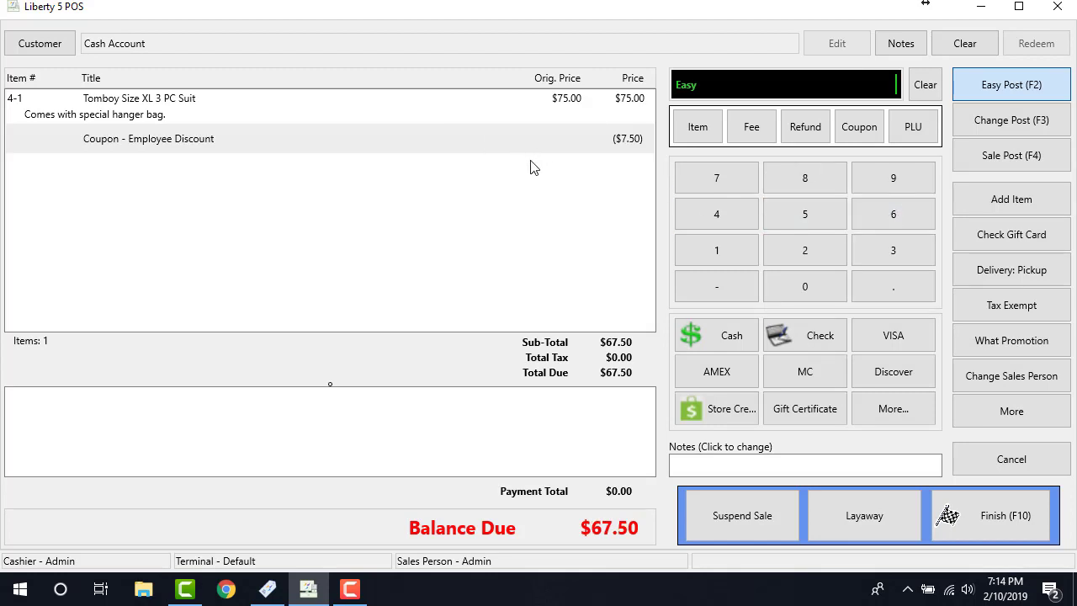
# Step: Pay the full balance in cash and finish the sale without printing a receipt
pyautogui.click(727, 335)
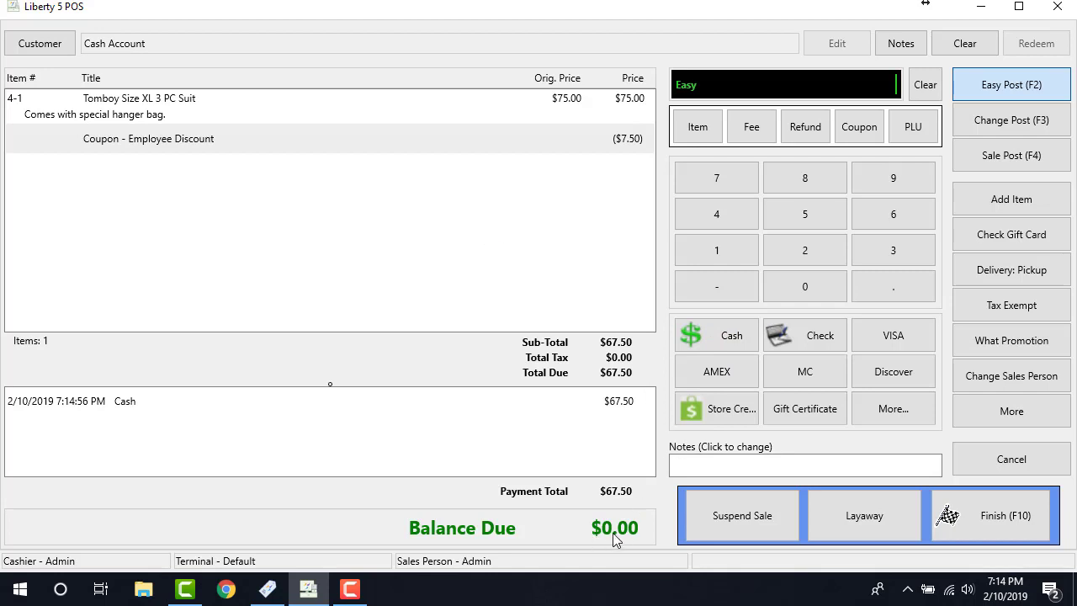
pyautogui.click(977, 524)
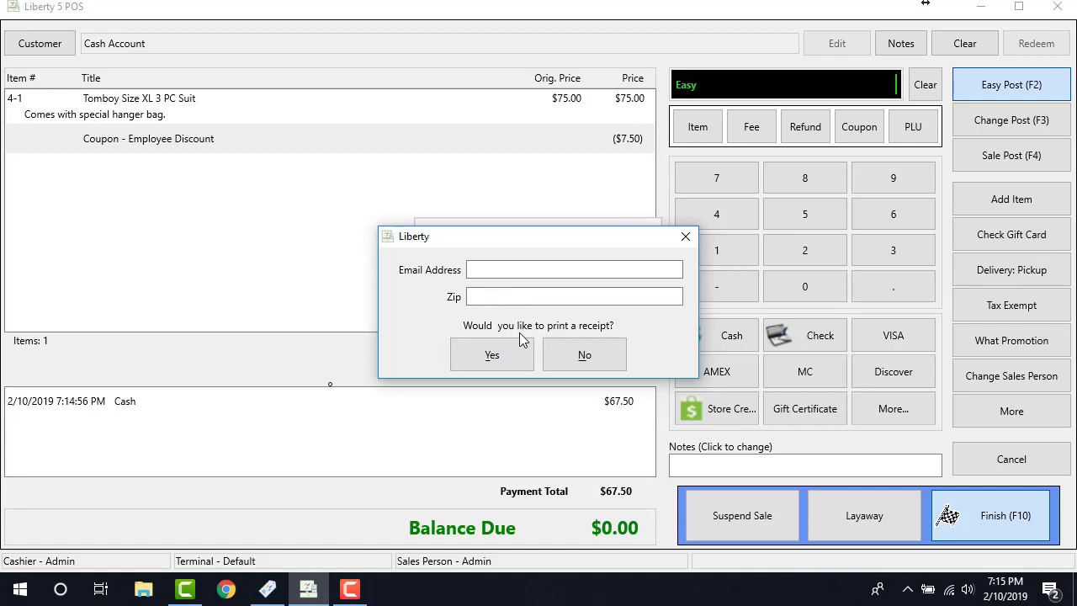
pyautogui.click(603, 360)
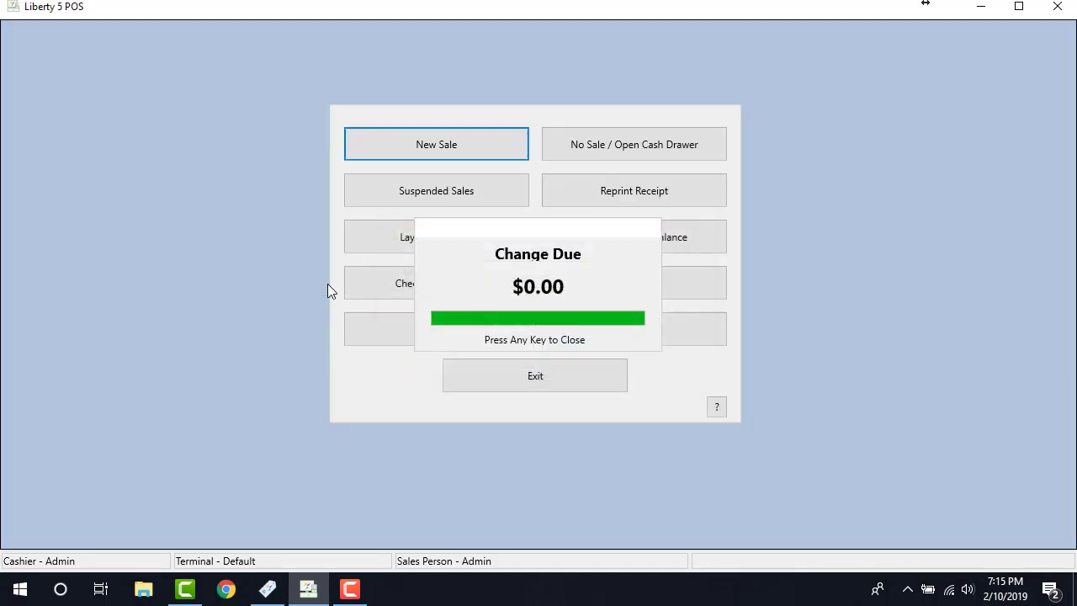
pyautogui.click(482, 290)
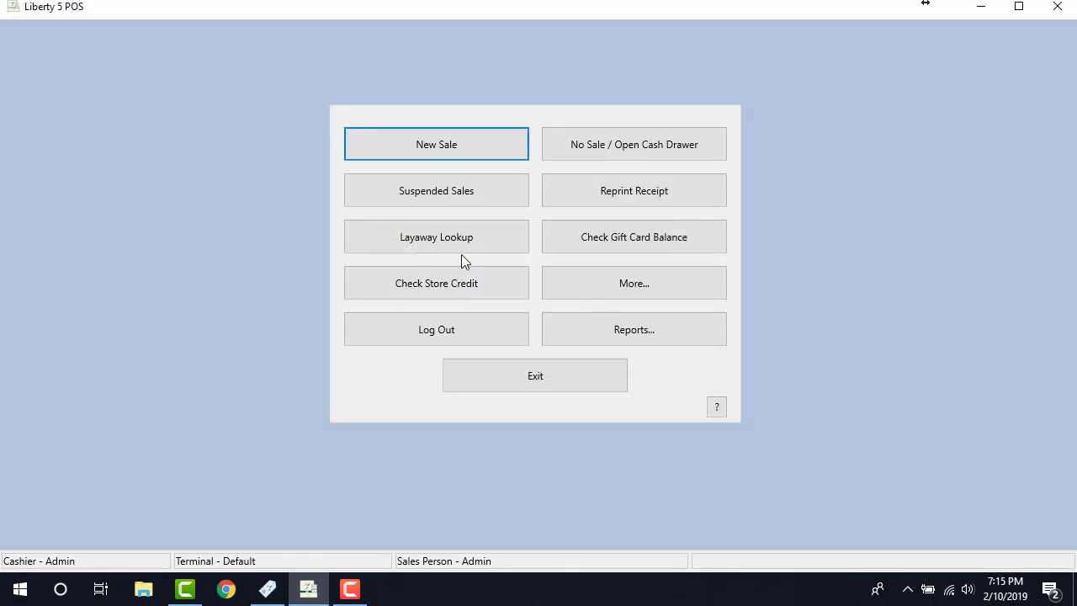